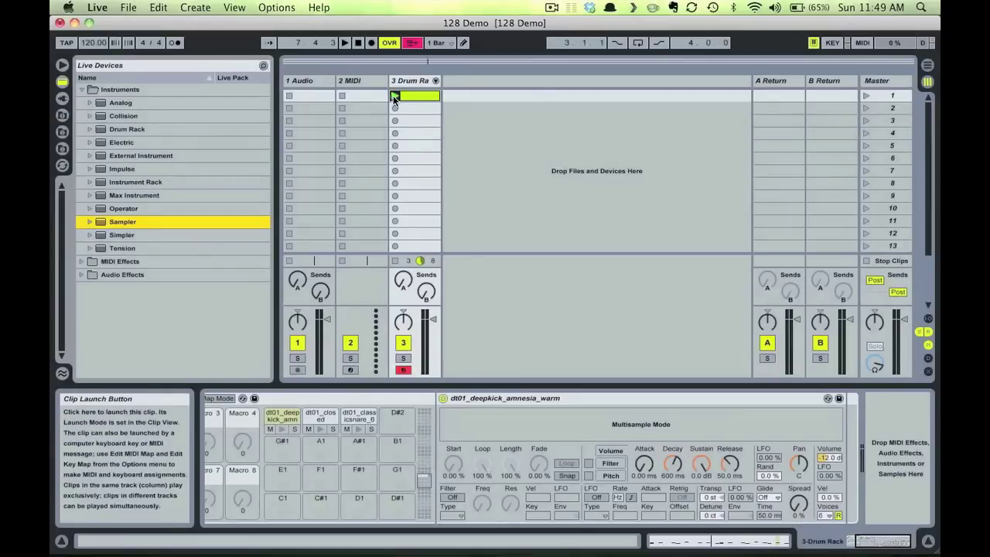
Step: Play the Drum Rack clip, show its three chains, and select the closed hat and classic snare pads
left_click(393, 97)
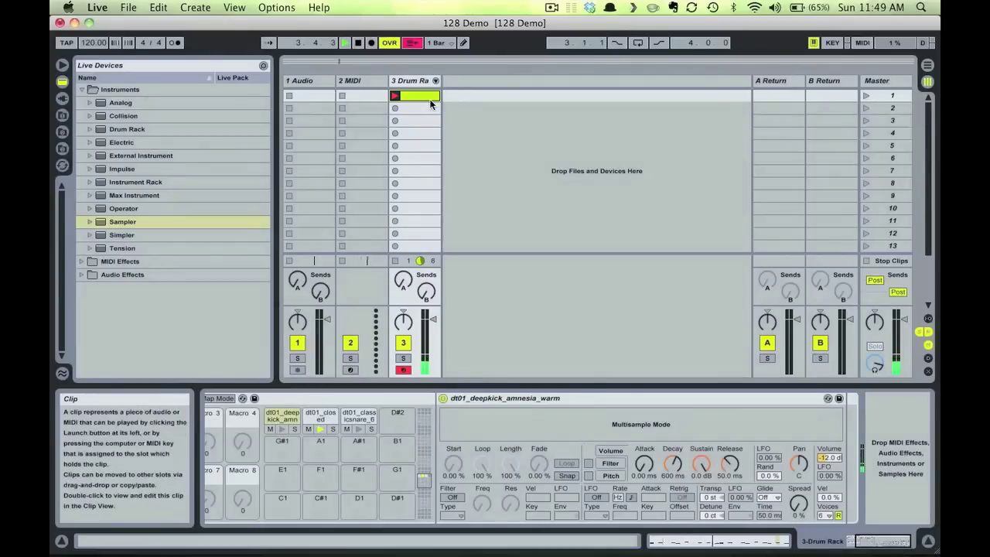
left_click(435, 81)
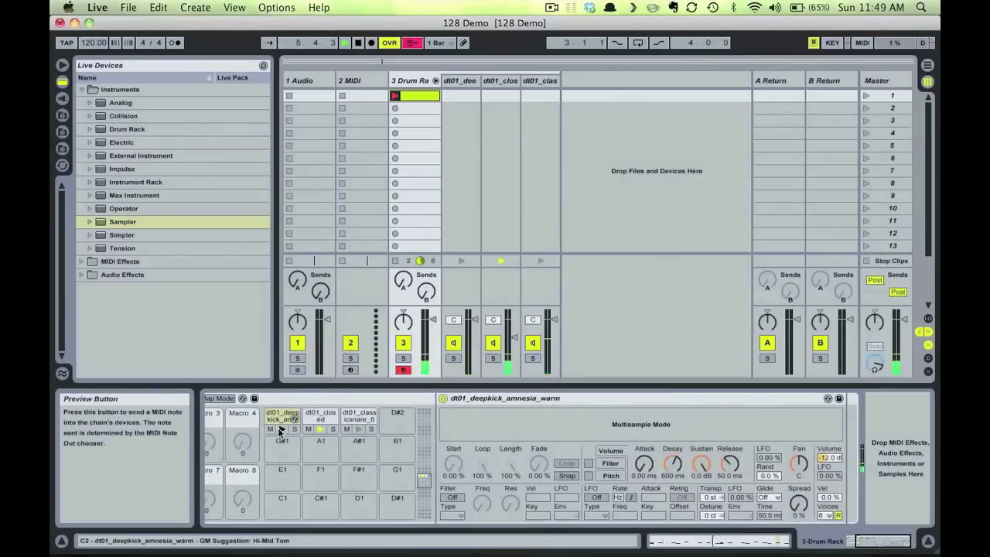
left_click(318, 420)
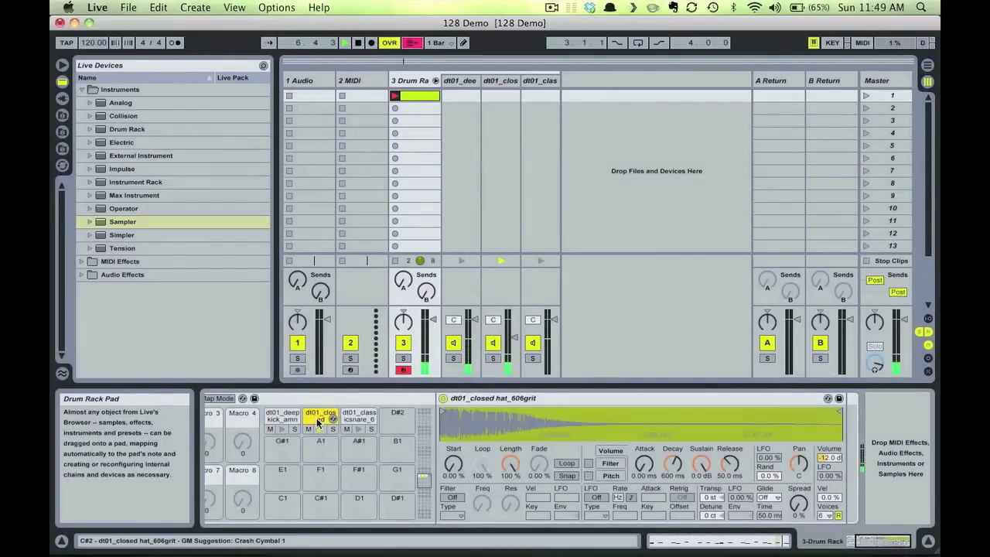
left_click(361, 417)
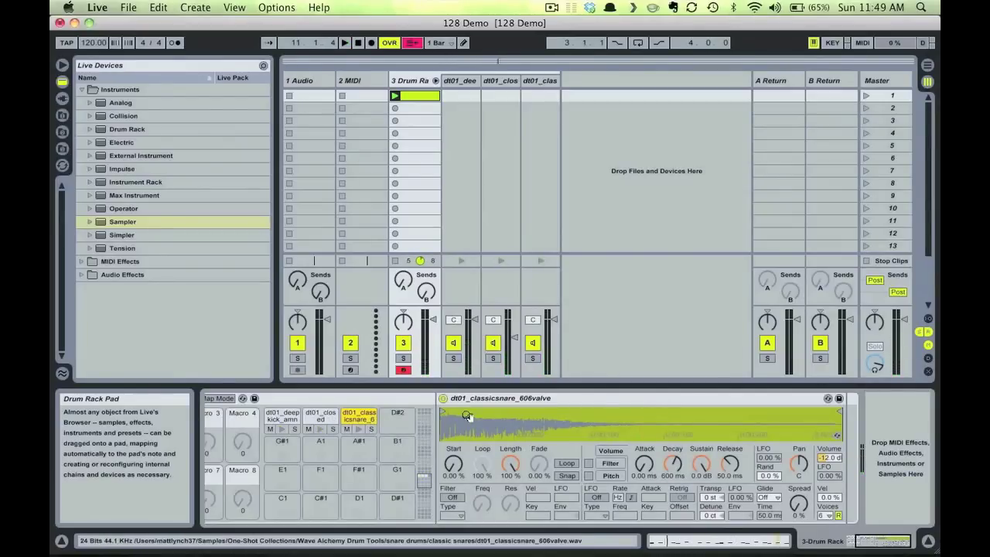
Step: Convert the classic snare's Simpler into a Sampler with the 606valve snare, then open and close its Zone editor
right_click(520, 399)
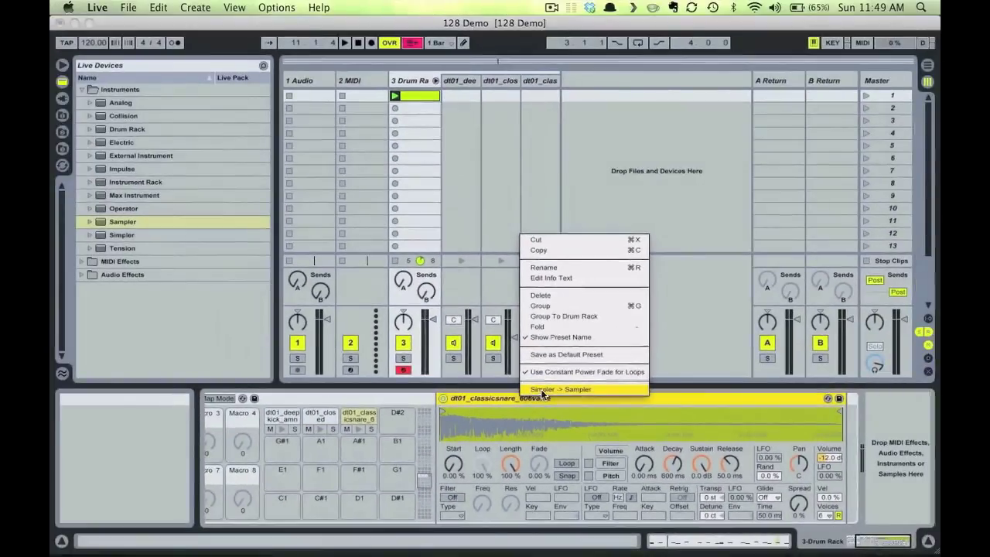
left_click(540, 389)
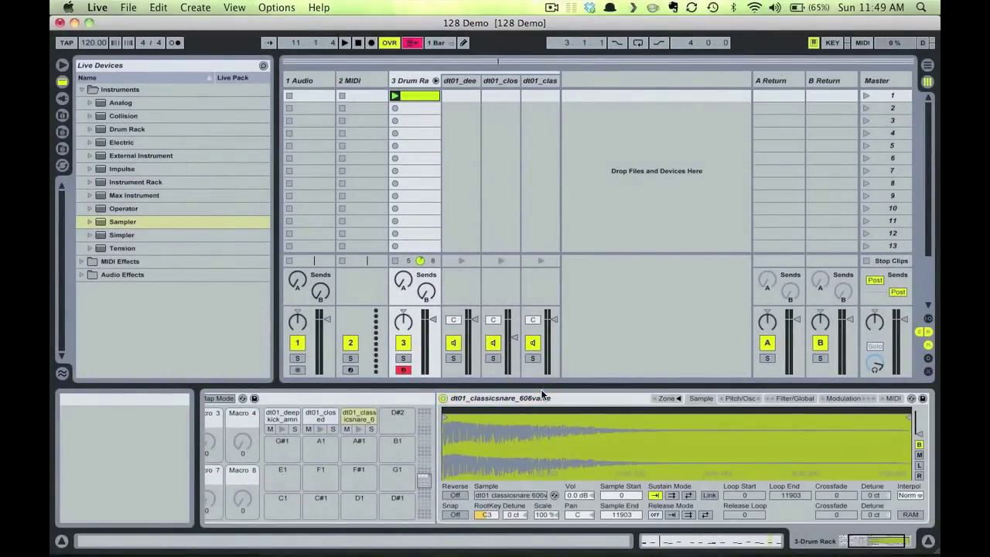
left_click(665, 400)
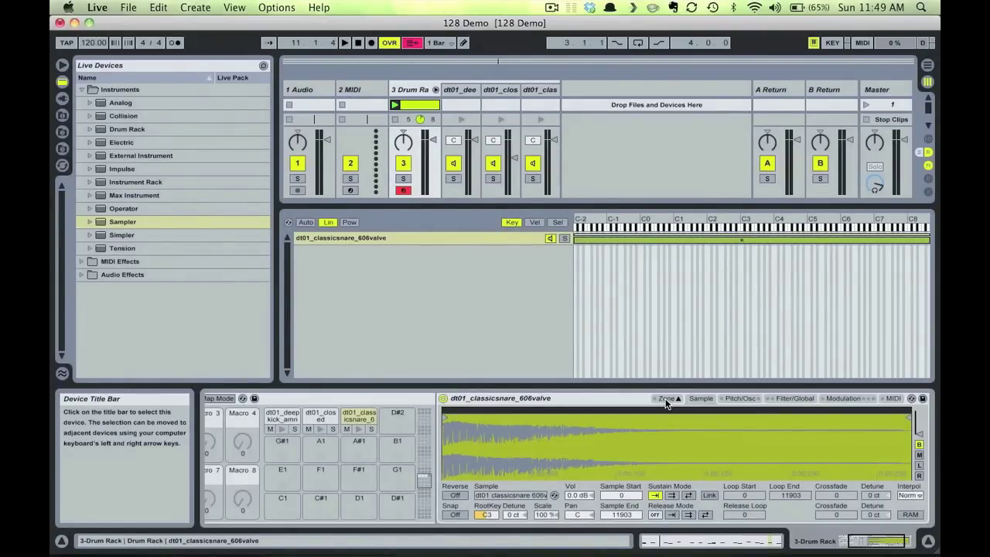
left_click(666, 400)
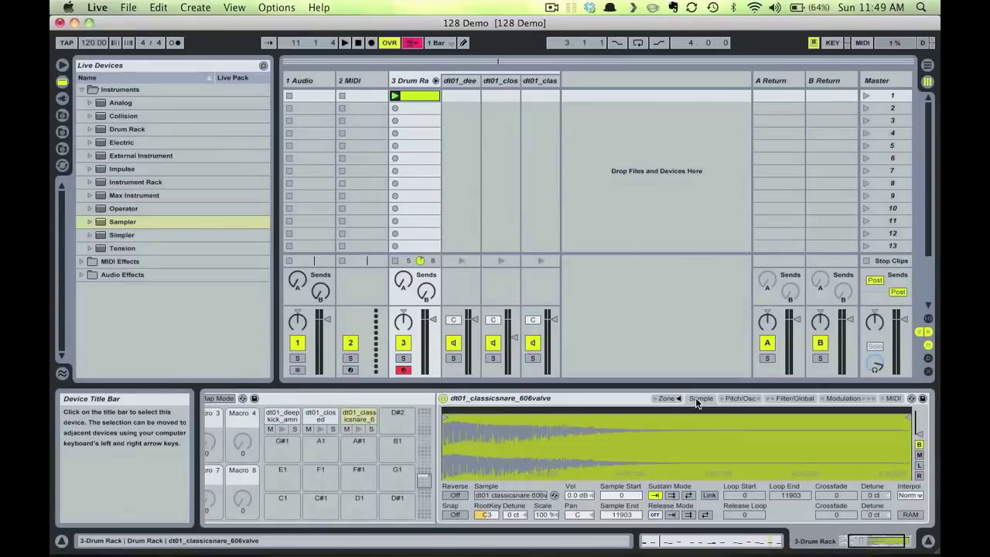
Step: Browse Samples to Wave Alchemy Drum Tools > snare drums > classic snares
left_click(63, 133)
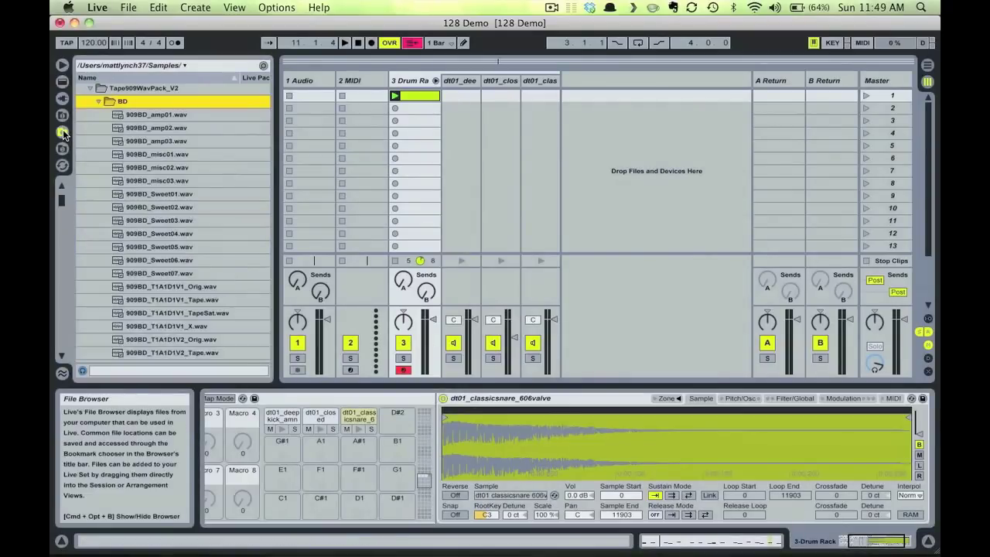
left_click(90, 90)
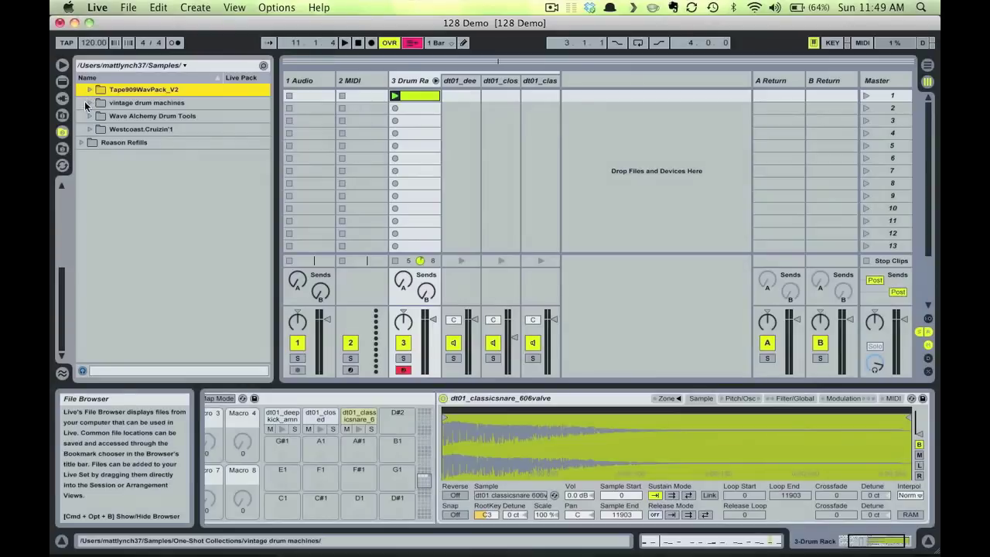
left_click(89, 116)
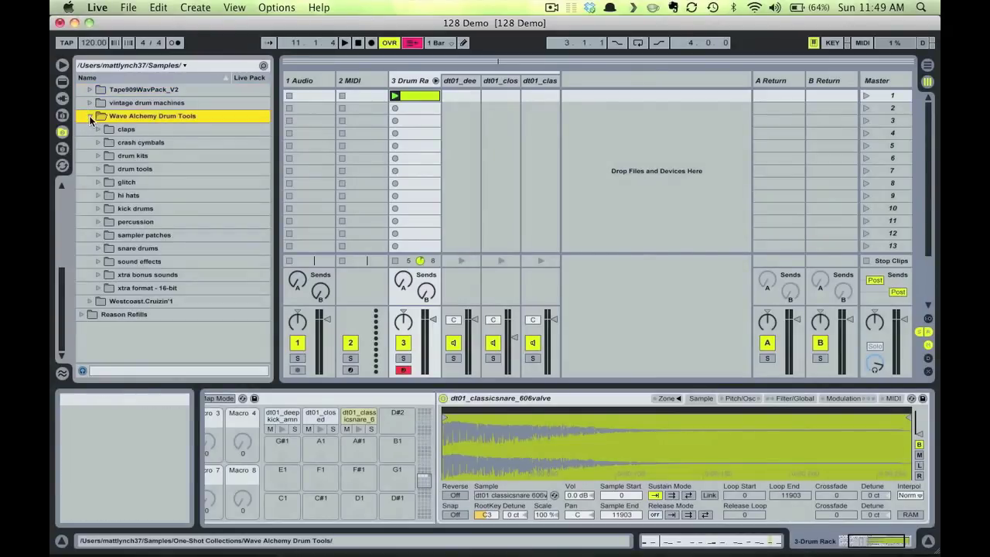
left_click(100, 246)
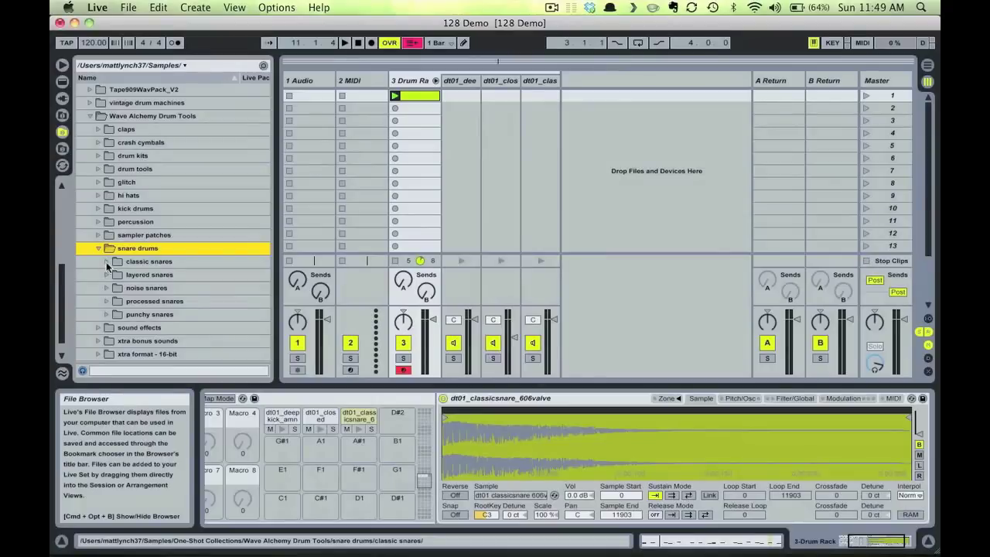
left_click(106, 262)
Step: Select all the classic snare files and drop them onto the Sampler
left_click(159, 276)
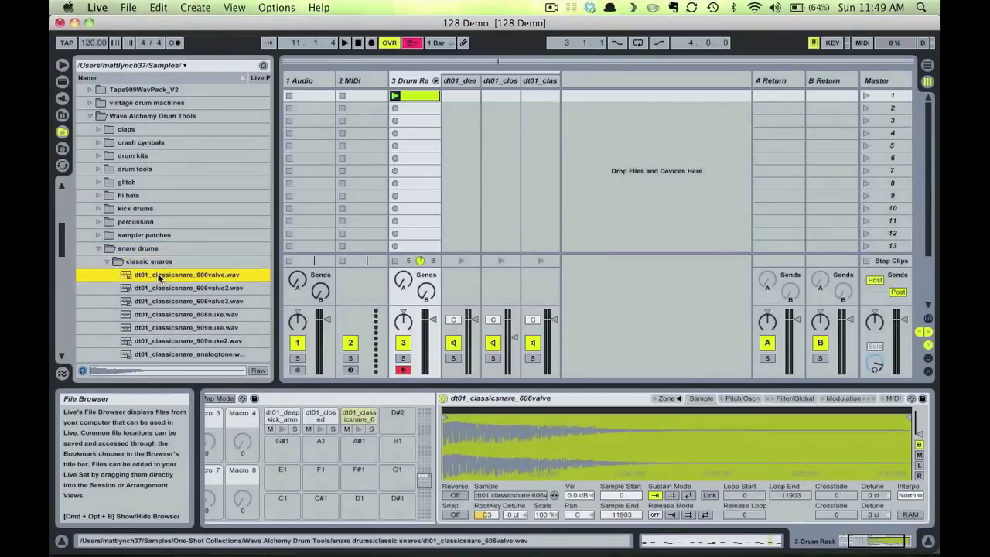
left_click_drag(62, 242, 65, 340)
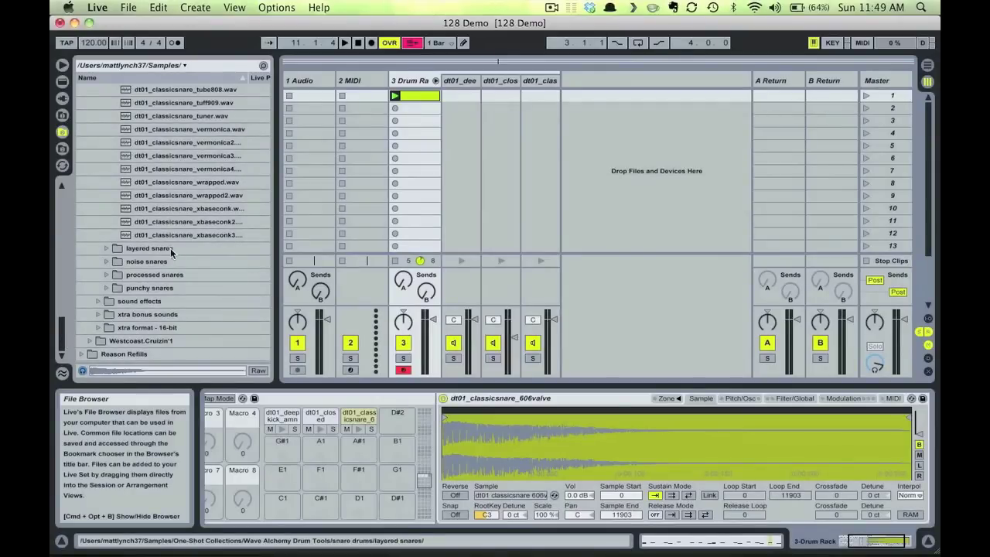
key("super+a")
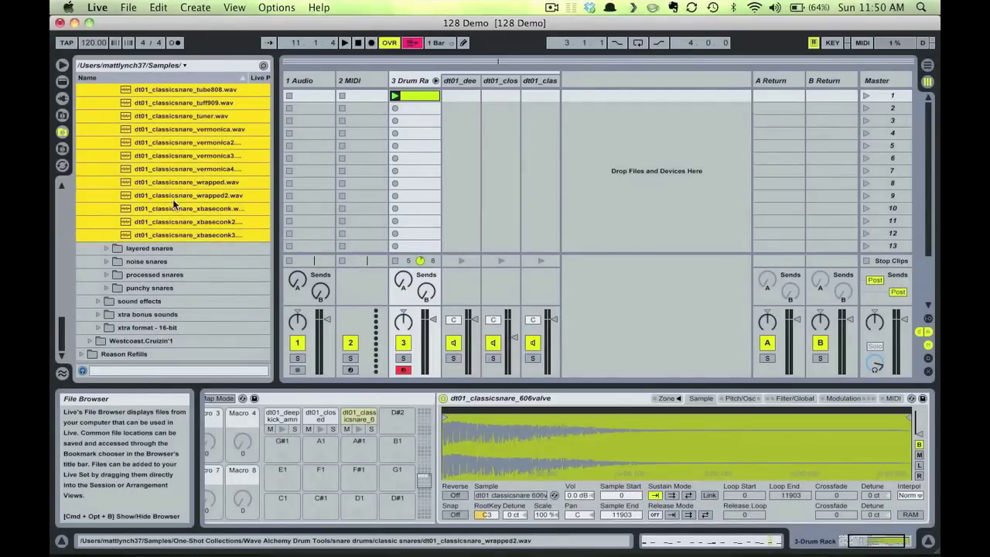
left_click_drag(166, 194, 539, 450)
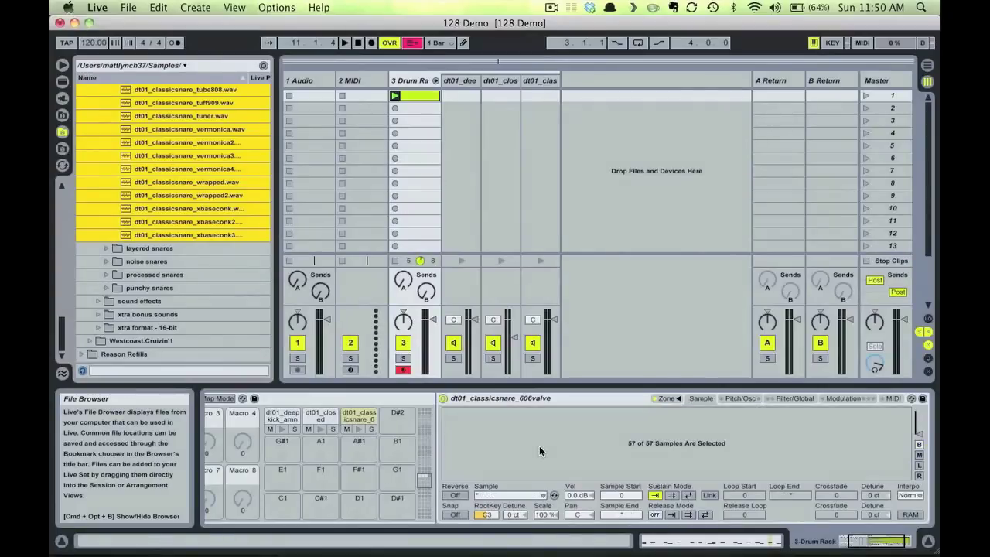
Step: Show the Sampler's Sel zones and select all 57 snare layers, first through last
left_click(670, 400)
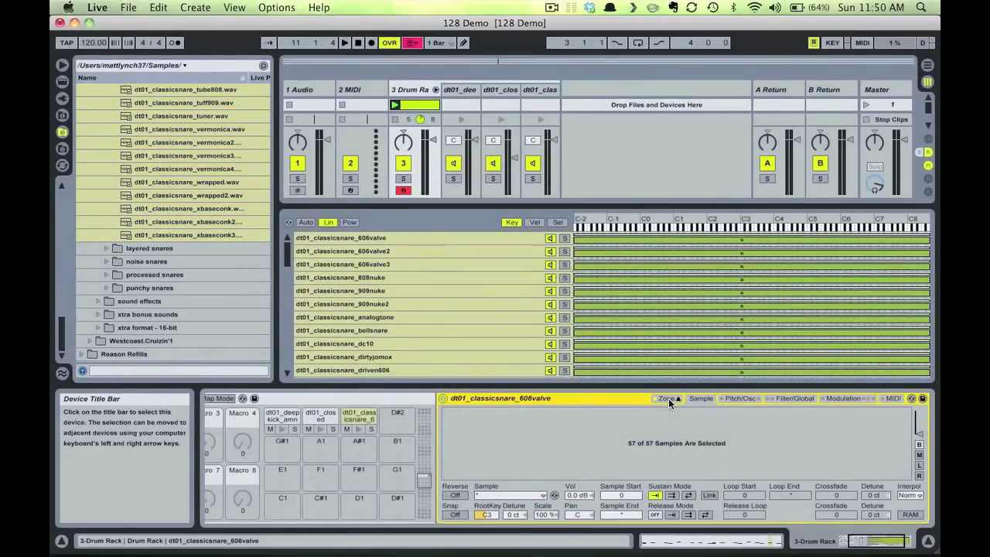
left_click(557, 223)
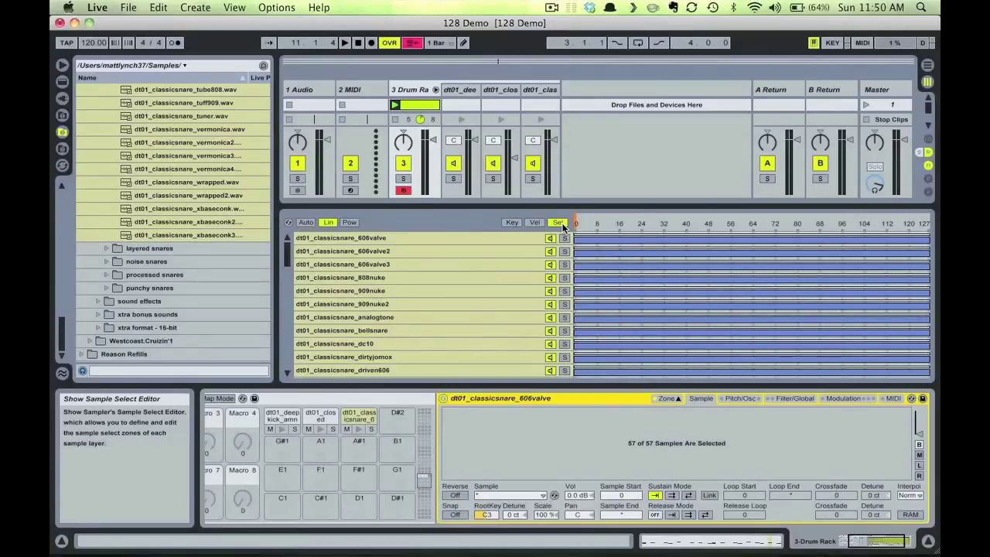
left_click(482, 239)
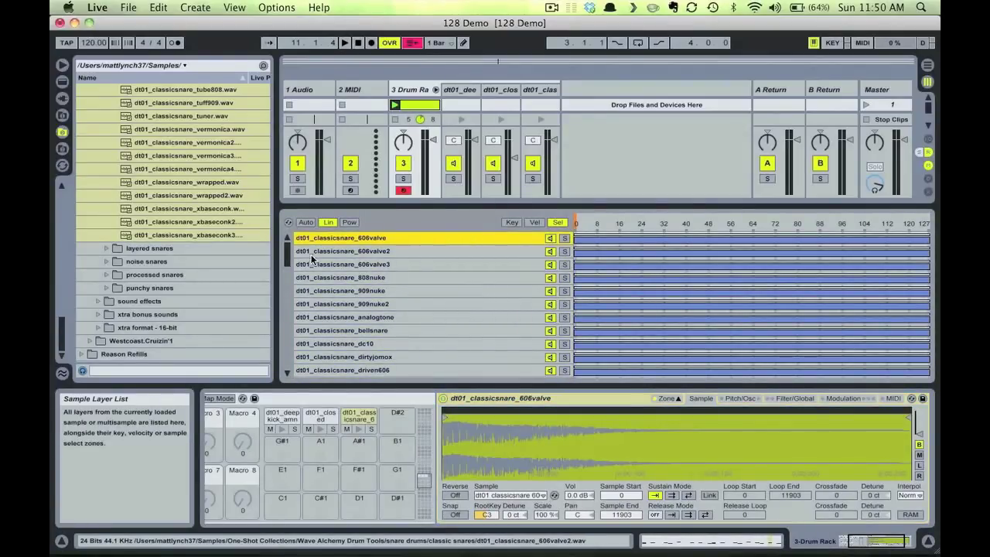
left_click_drag(288, 259, 278, 383)
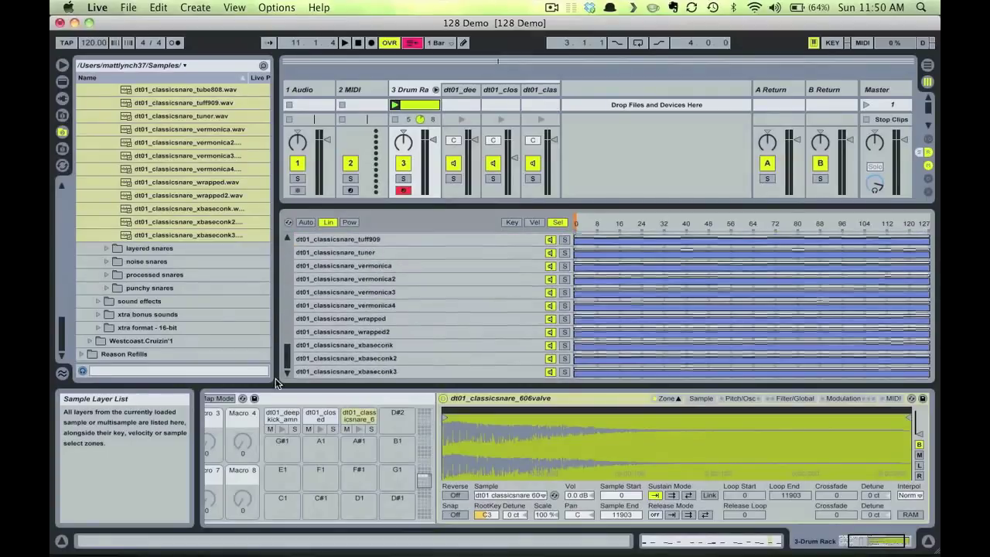
left_click(339, 372, "shift")
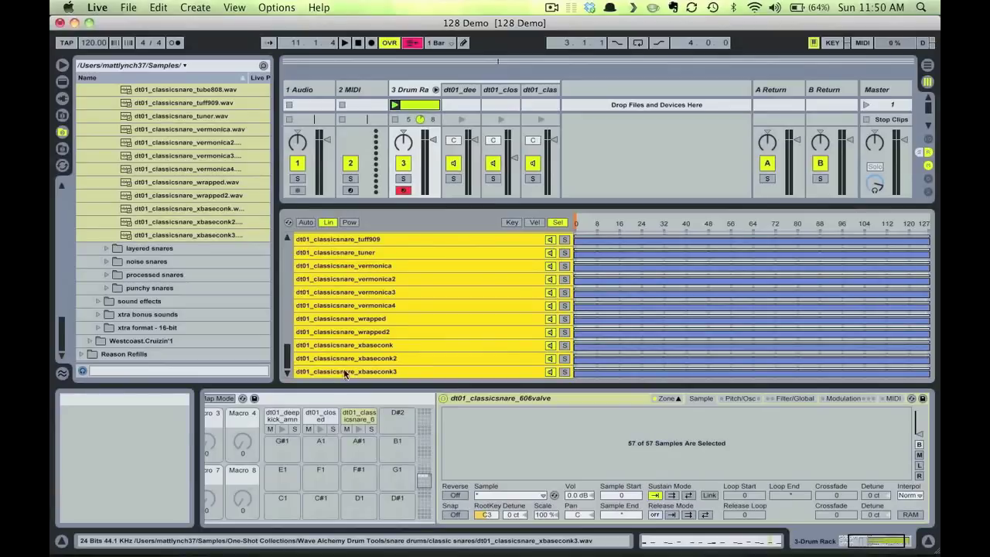
Step: Distribute the 57 layers' sample-select ranges equally across 0–127 and scroll the list to check them
right_click(459, 305)
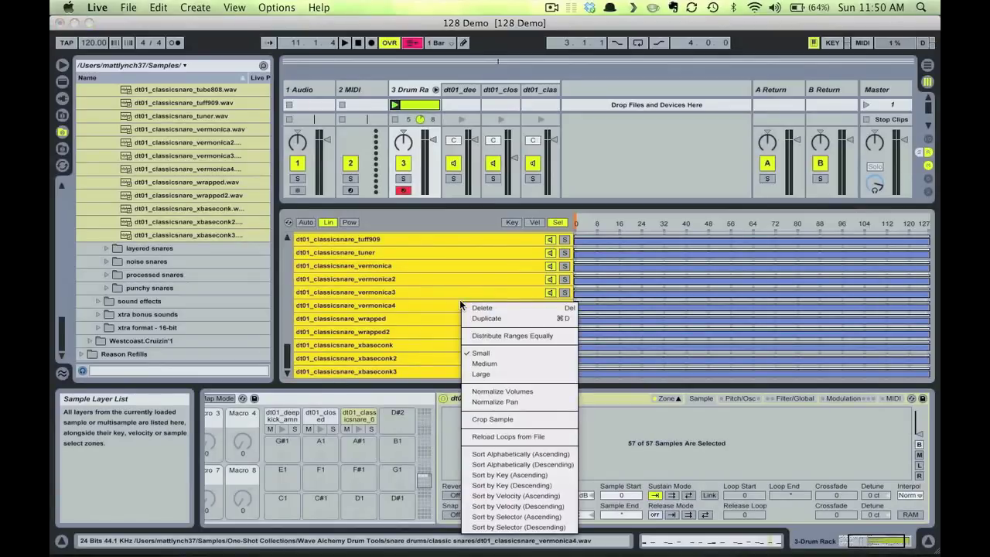
left_click(488, 337)
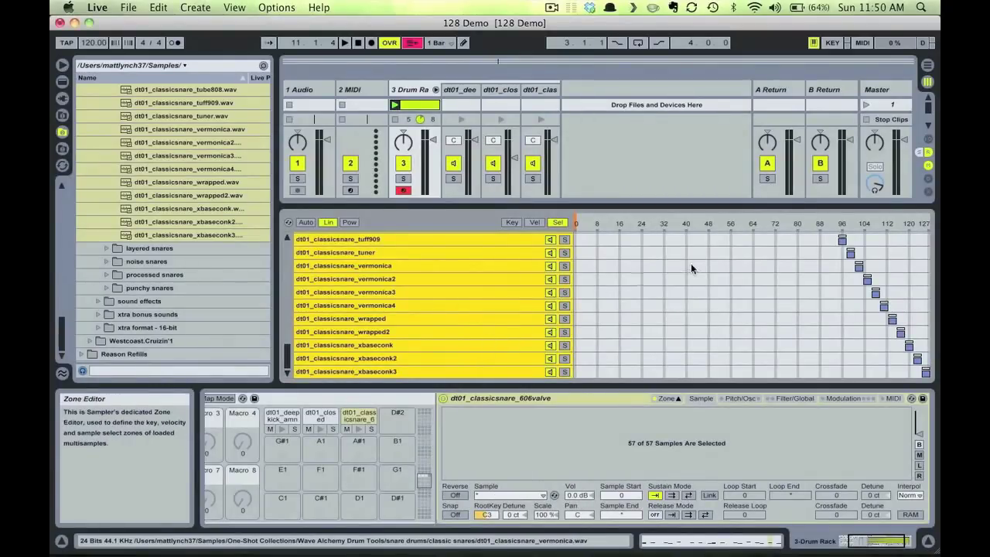
scroll(692, 292, "up", 7)
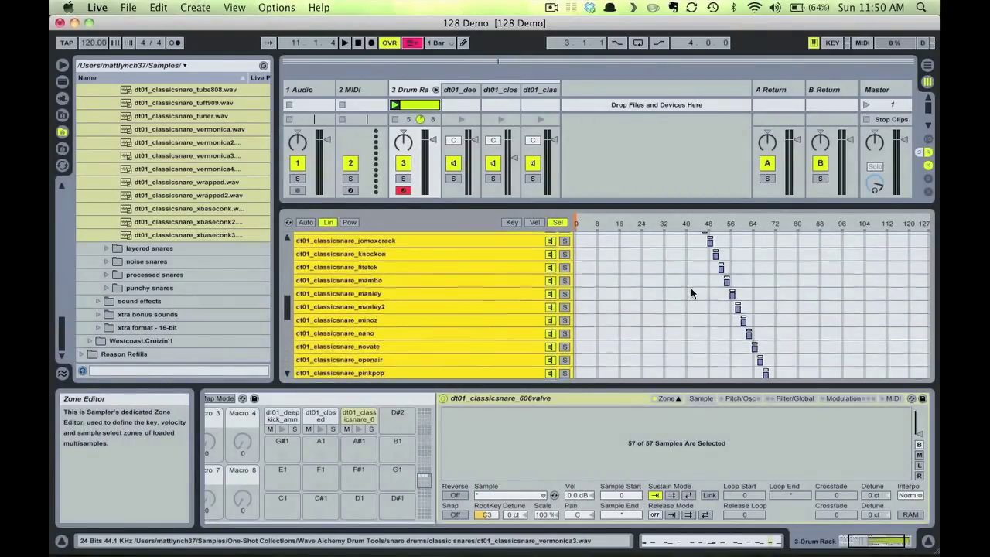
scroll(691, 293, "up", 6)
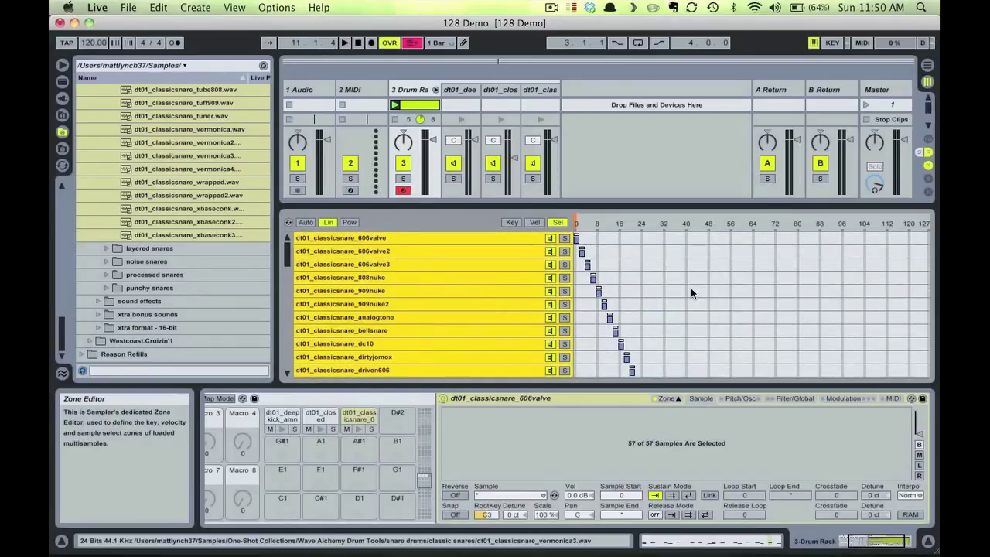
scroll(692, 292, "down", 7)
scroll(692, 292, "down", 6)
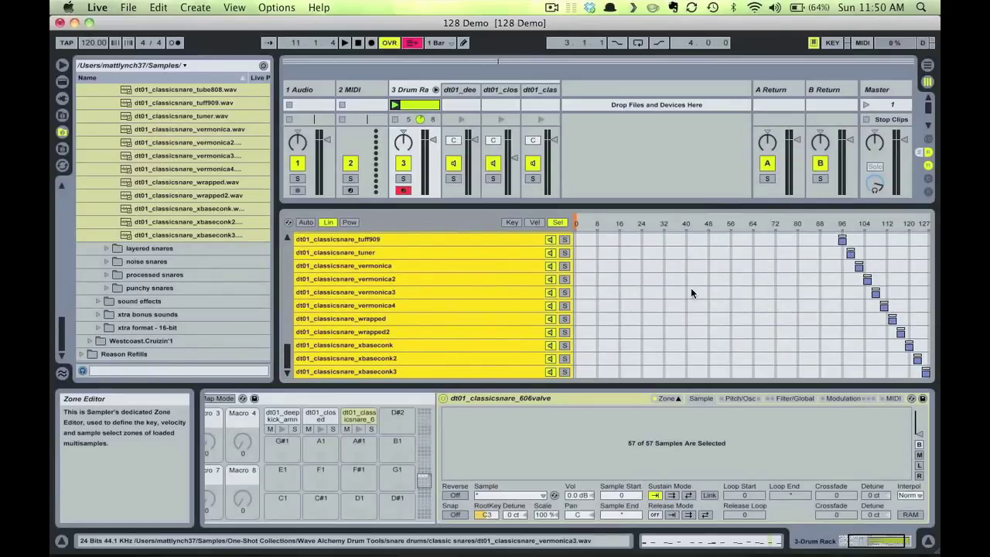
scroll(691, 292, "up", 11)
scroll(690, 292, "up", 3)
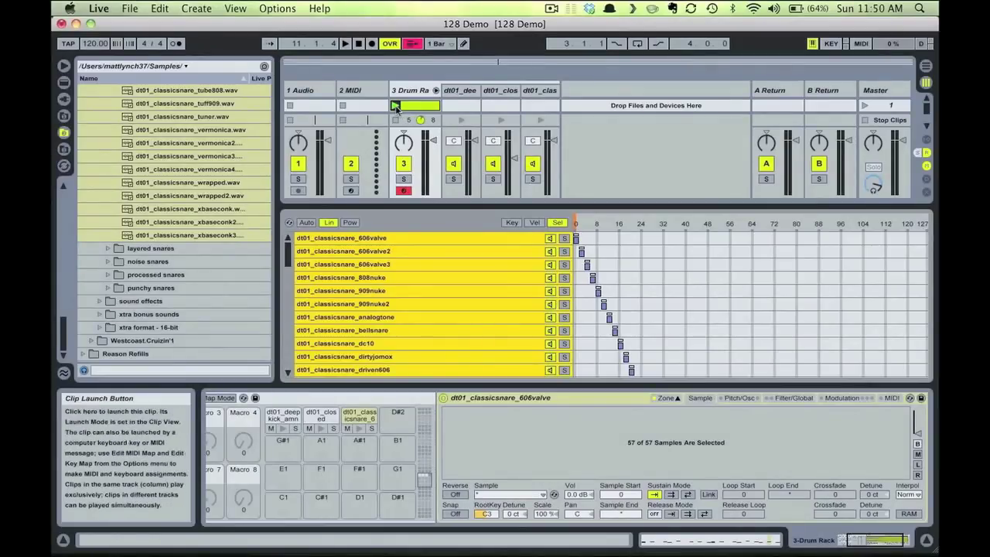
Step: Play the drum clip and move the sample selector through the 606valve2, 606valve3 and analogtone snares
left_click(394, 105)
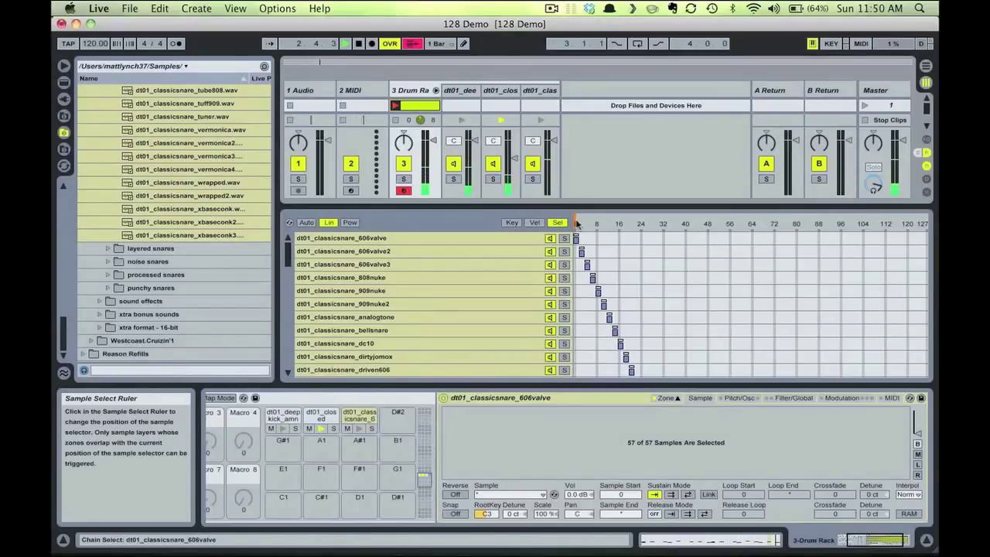
left_click_drag(576, 223, 583, 223)
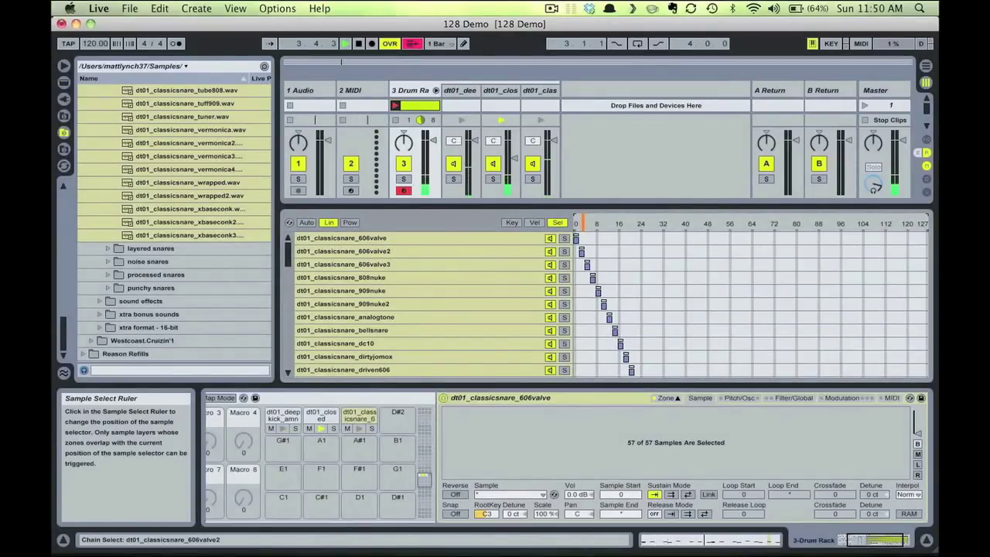
left_click_drag(584, 224, 595, 223)
left_click_drag(597, 224, 623, 224)
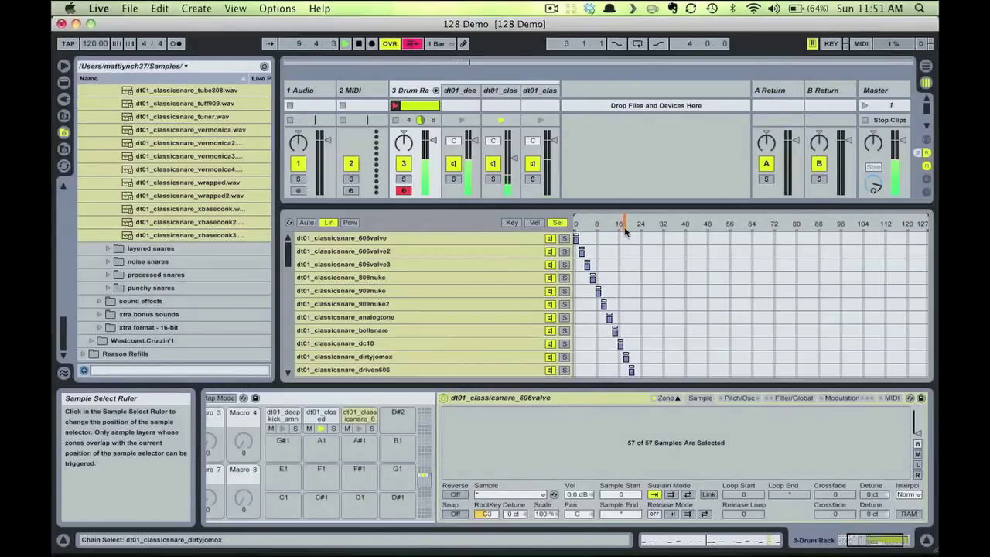